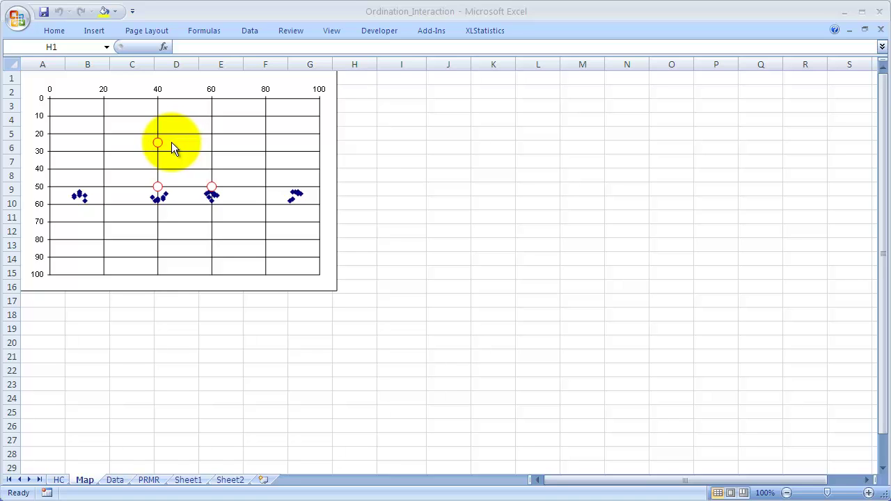
Open the HC sheet and examine the contour plot of HC (ppm) across the site
left_click(60, 480)
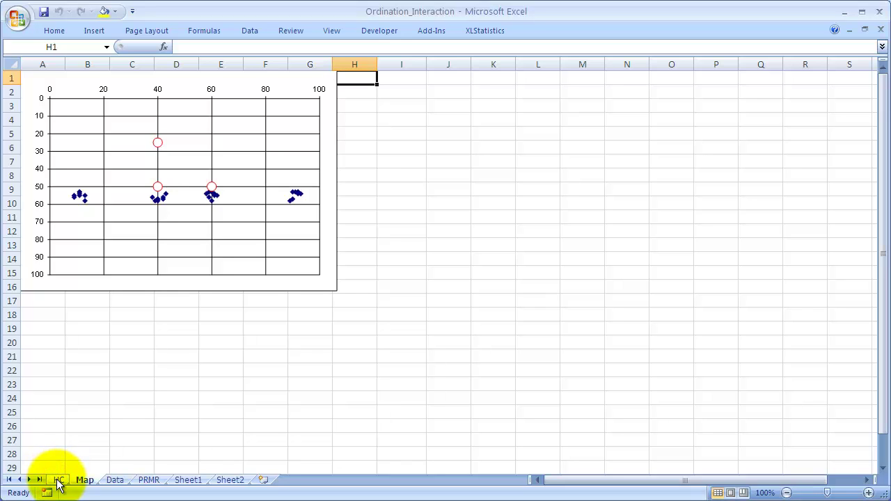
left_click(58, 481)
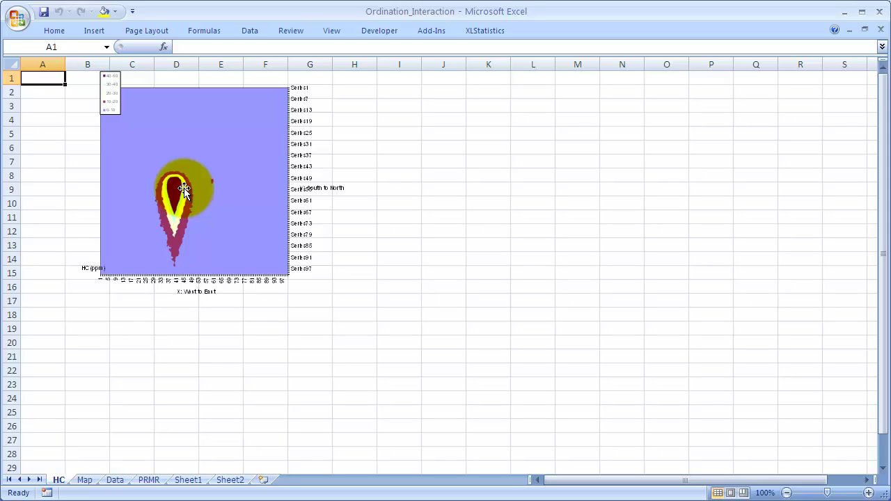
left_click_drag(184, 190, 123, 182)
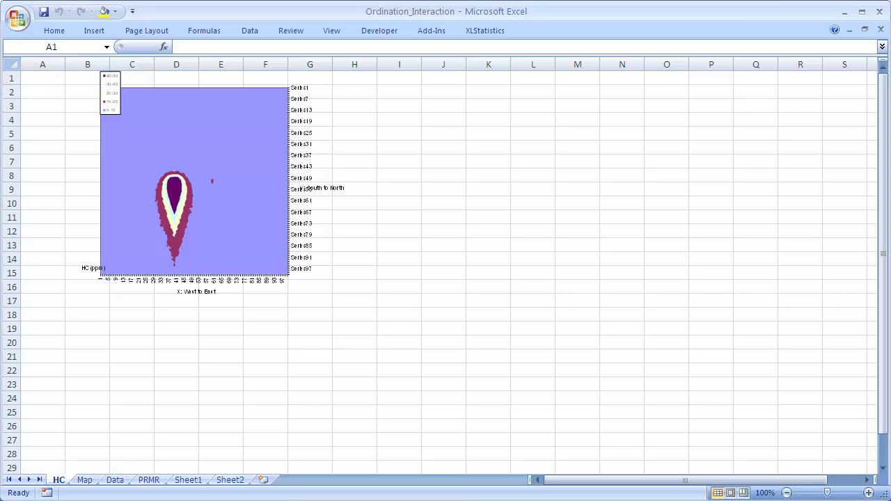
Switch to the 1Num2Cat workbook and set the error bars on the Mean HC plot to ± Stderr
left_click(396, 356)
key("ctrl+Tab")
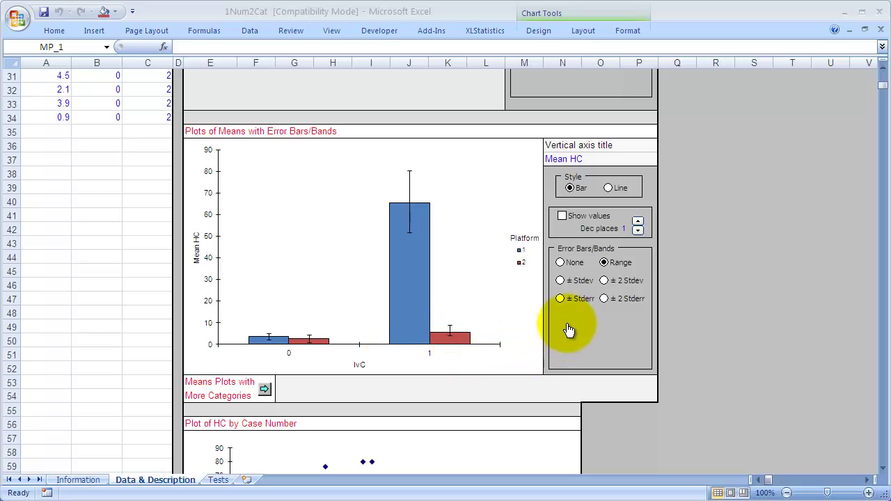
left_click(560, 299)
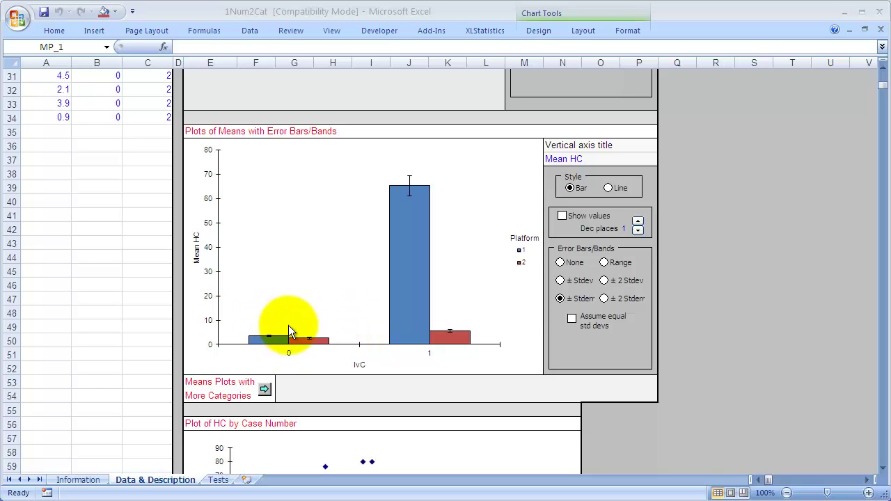
Review the balanced ANOVA and hypothesis tests for HC on the Tests sheet, and return to the Data & Description sheet
left_click(218, 480)
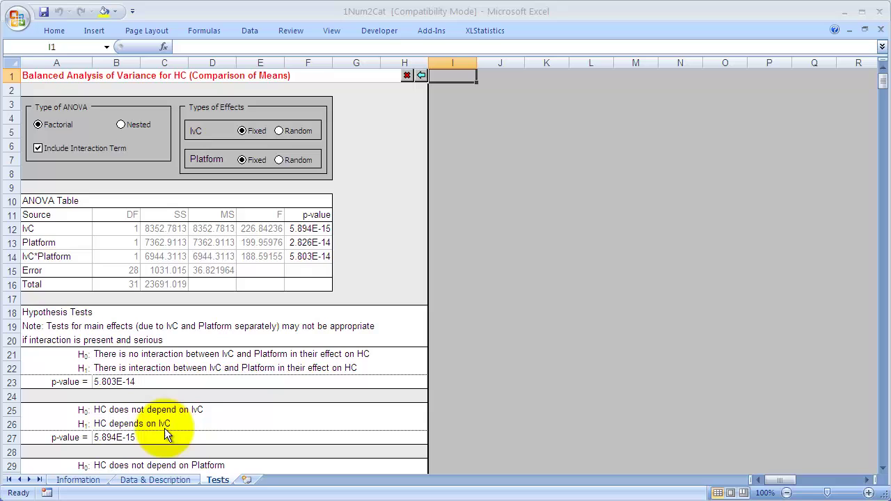
left_click(167, 480)
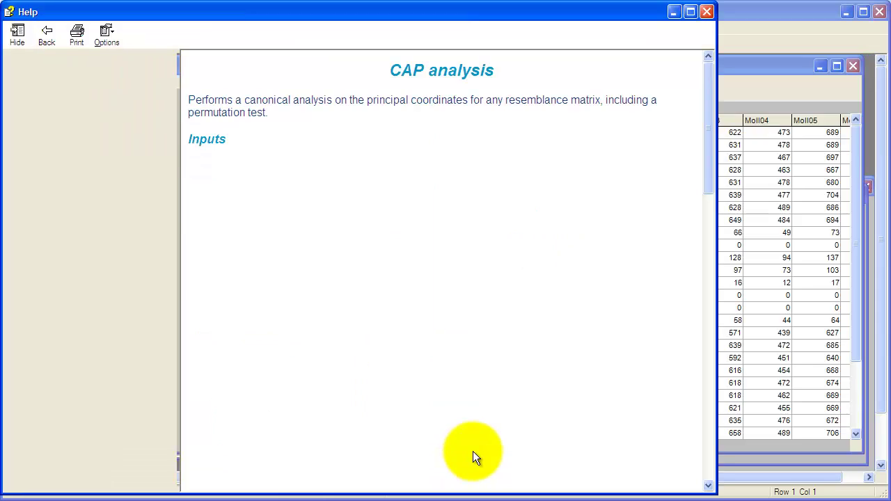
Minimize the Help window over PRIMER 6 and open the Resem1 similarity matrix
left_click(675, 12)
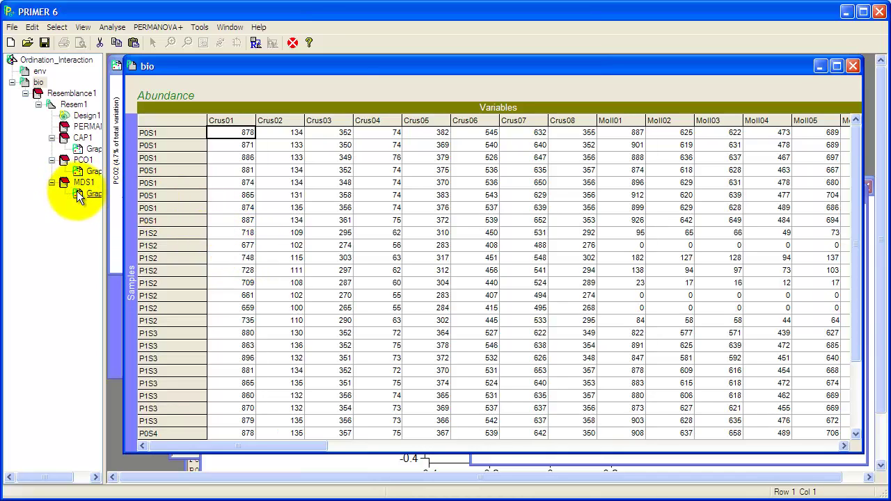
double_click(73, 105)
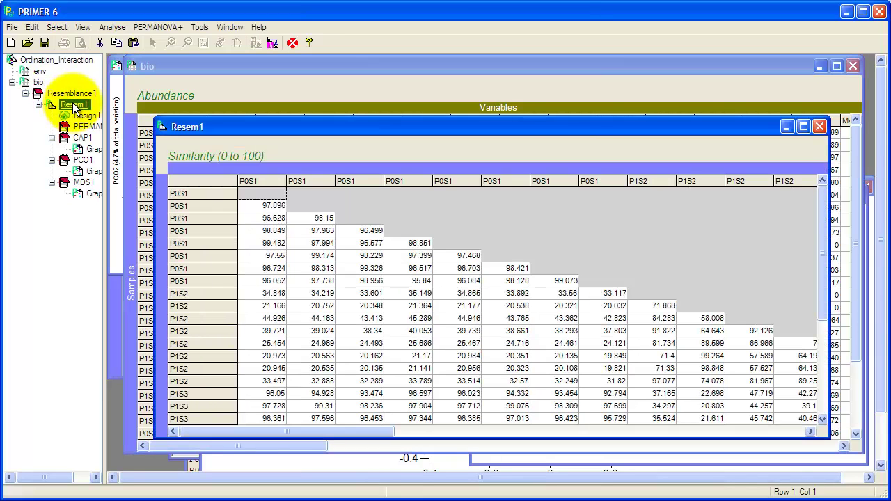
Open the MDS1 and PCO1 graphs for comparison and enlarge the PCO graph's window
double_click(87, 195)
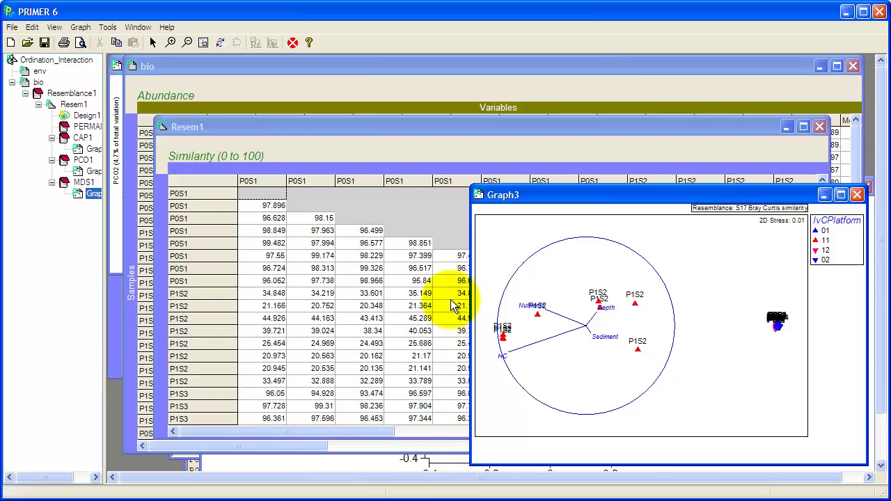
double_click(92, 171)
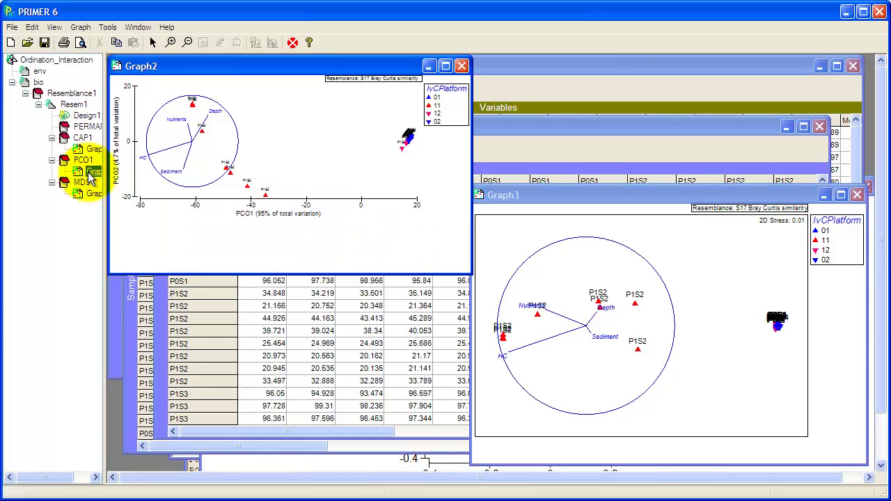
left_click_drag(470, 277, 505, 324)
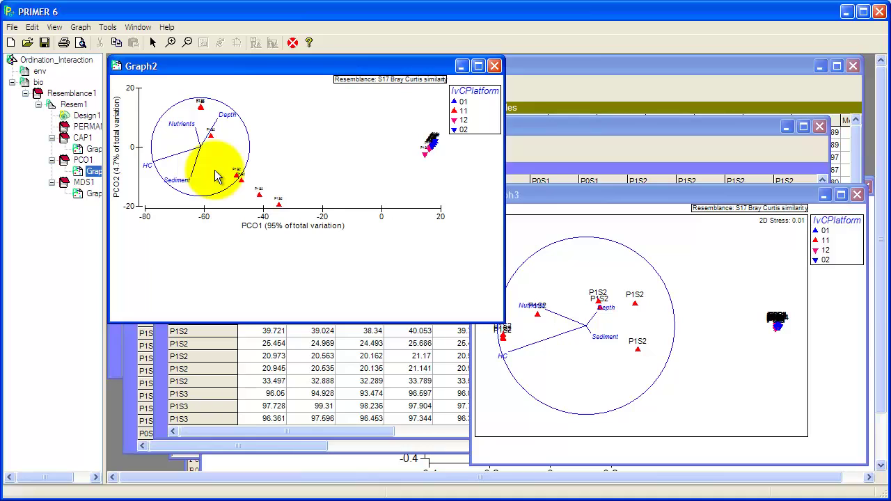
Open the PERMANOVA1 results and examine the table of results for IvC, Platform and their interaction
left_click(96, 132)
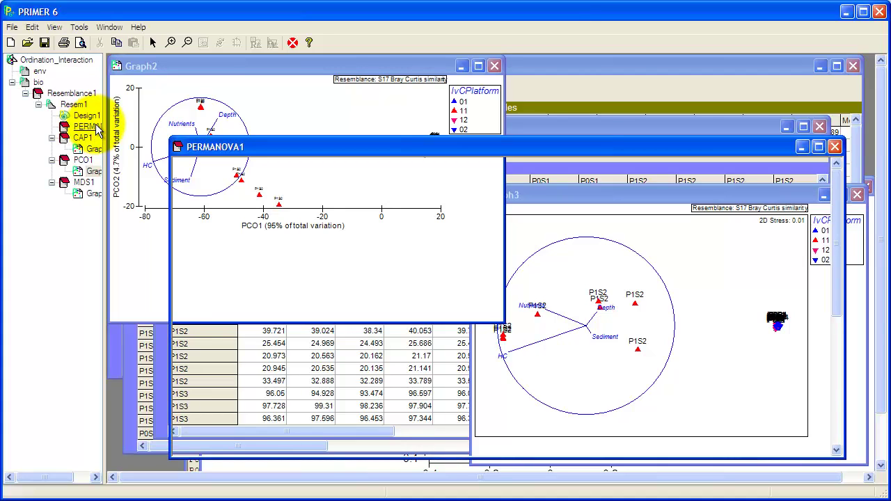
left_click(97, 129)
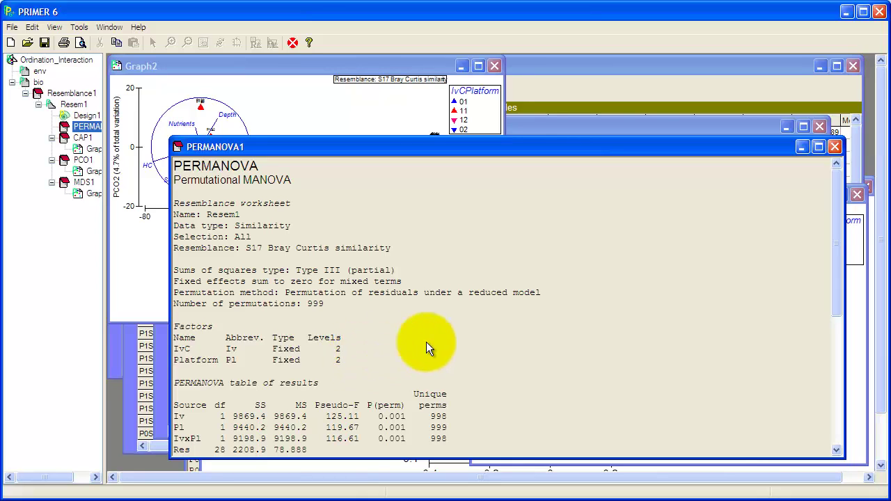
left_click_drag(835, 290, 835, 344)
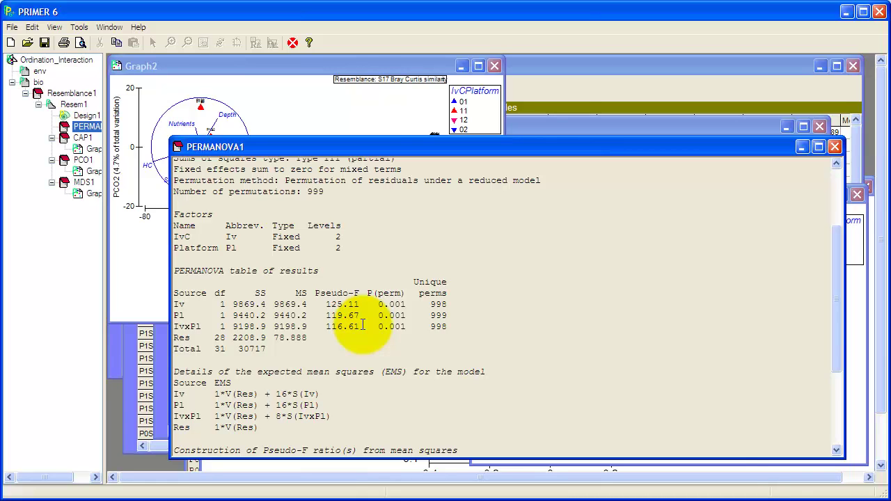
Bring the PCO graph forward, read the CAP analysis help page through its dialog options, and close the help
left_click(313, 107)
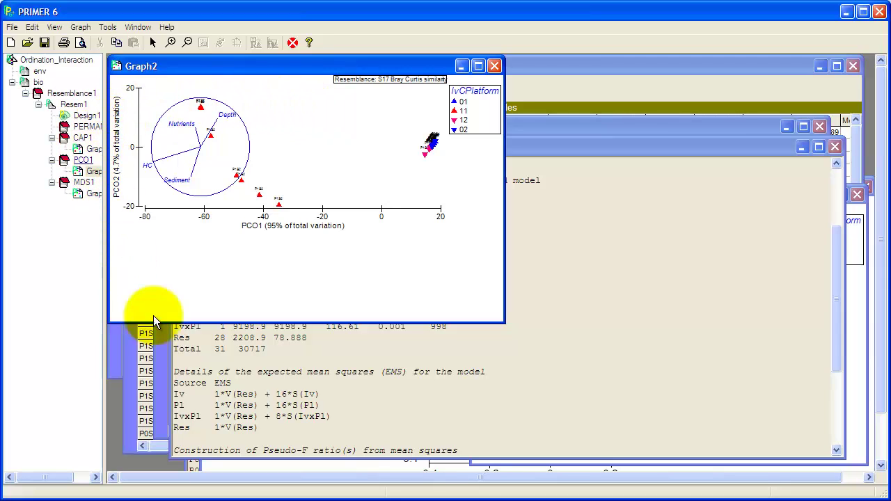
key("F1")
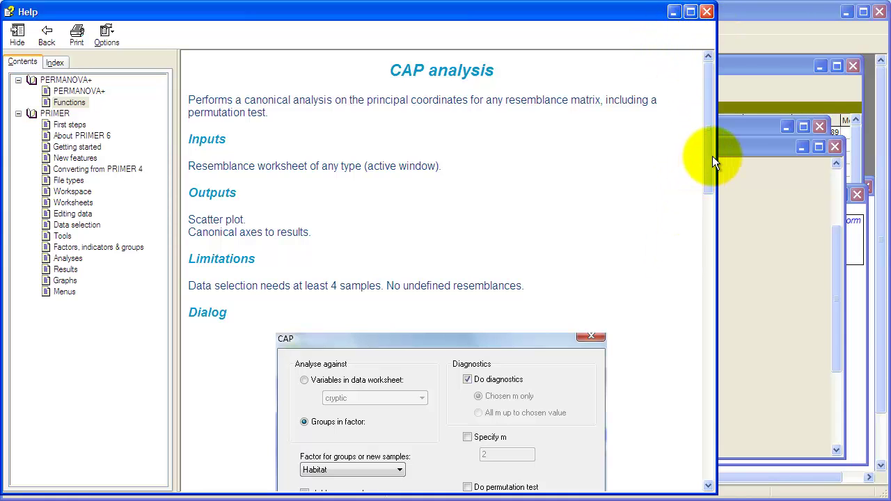
left_click_drag(712, 156, 711, 243)
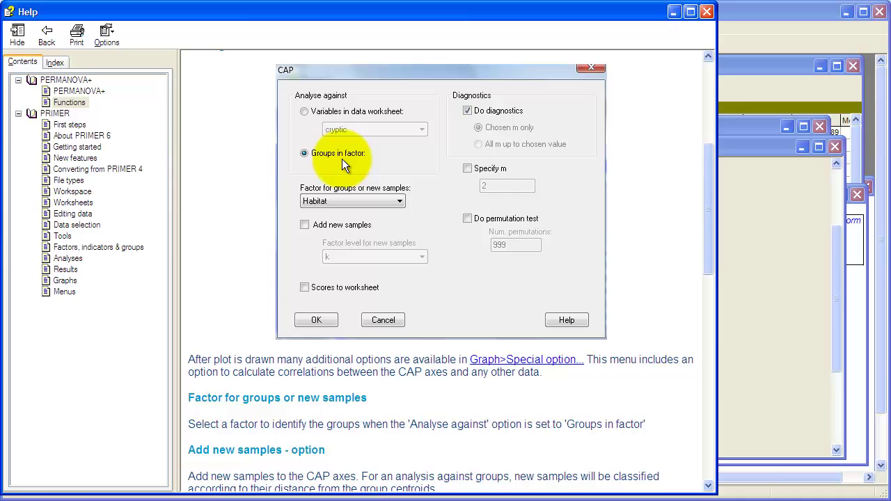
left_click(705, 12)
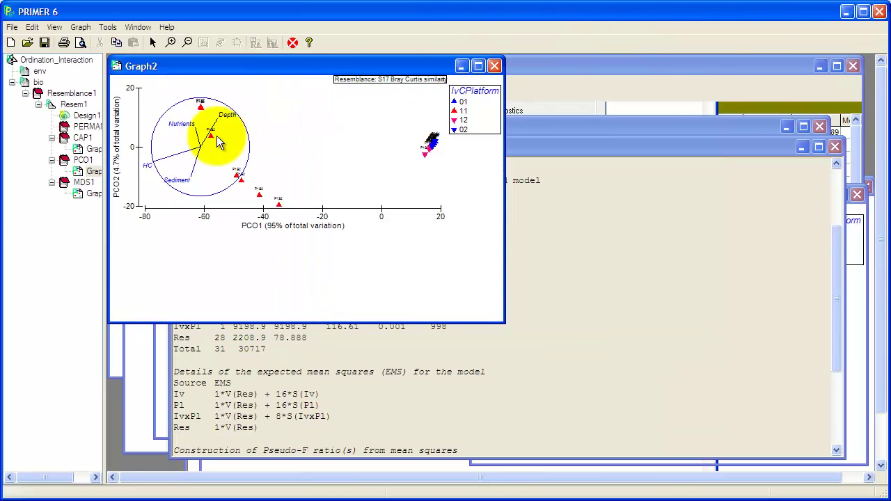
Check the grouping factors available for a CAP analysis of Resem1, and close the dialog without running it
left_click(79, 106)
left_click(79, 105)
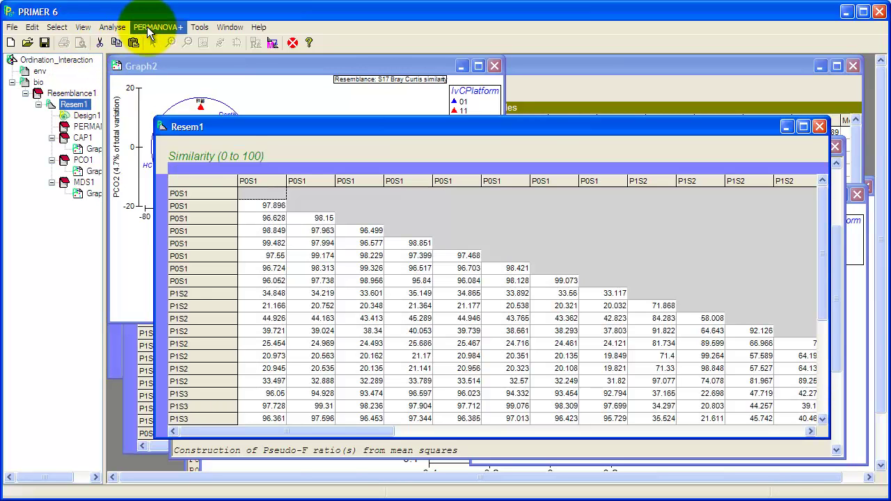
left_click(154, 27)
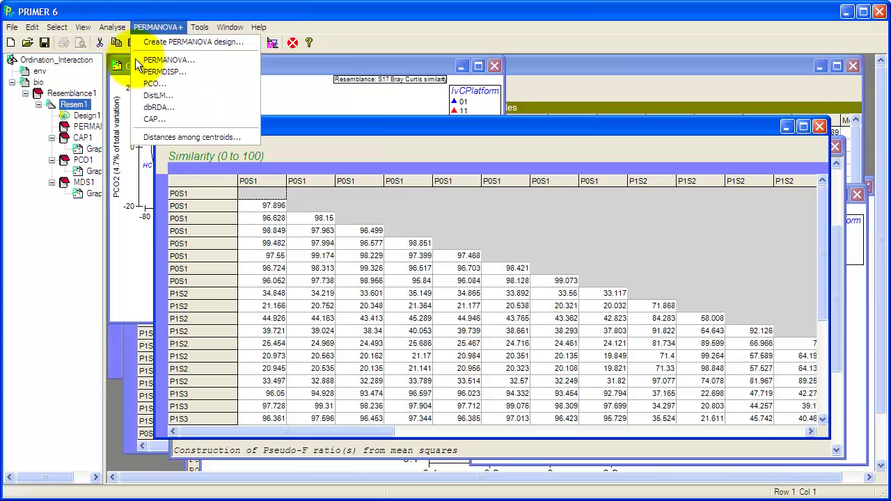
left_click(148, 119)
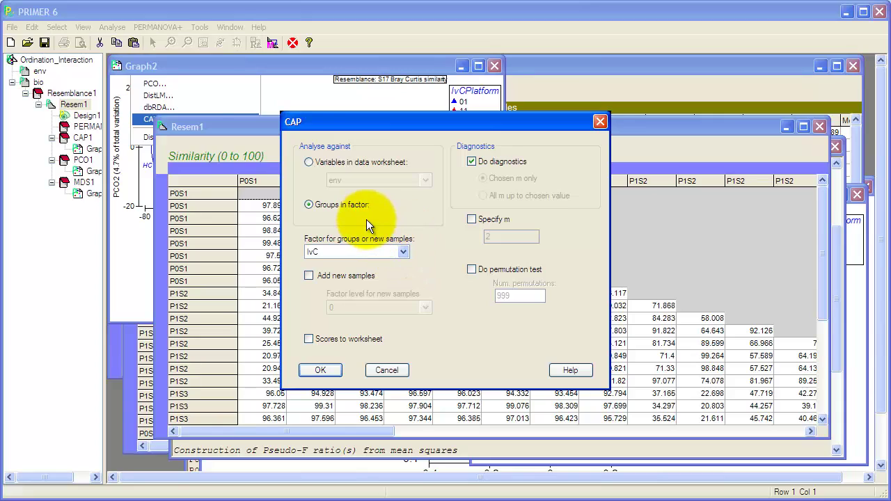
left_click(404, 253)
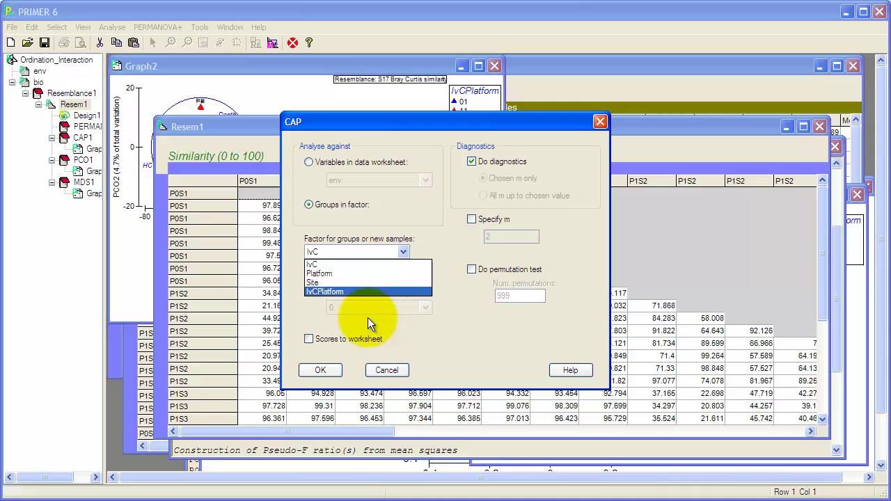
left_click(390, 372)
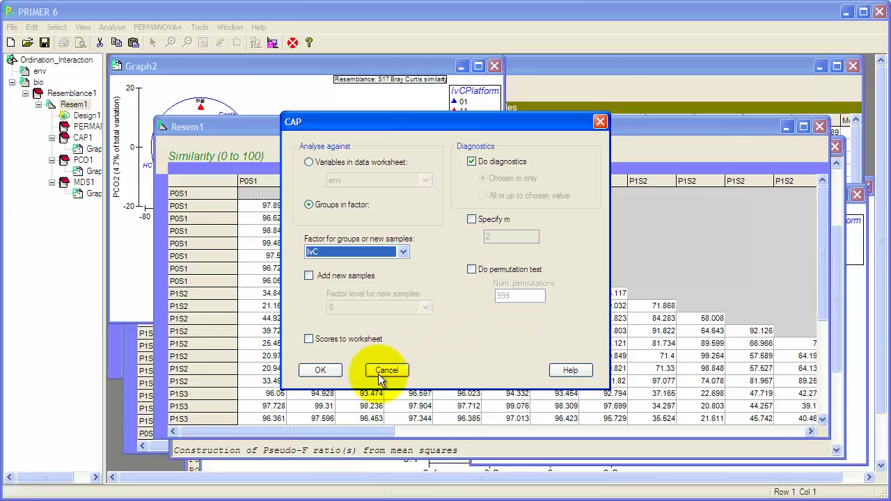
left_click(380, 373)
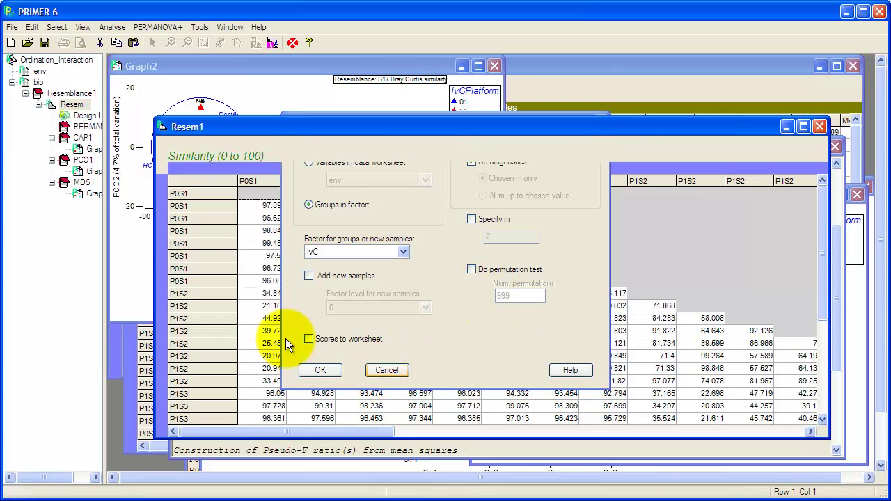
Open the CAP1 graph and maximize its window to examine the IvCPlatform groups and environmental vectors
double_click(86, 150)
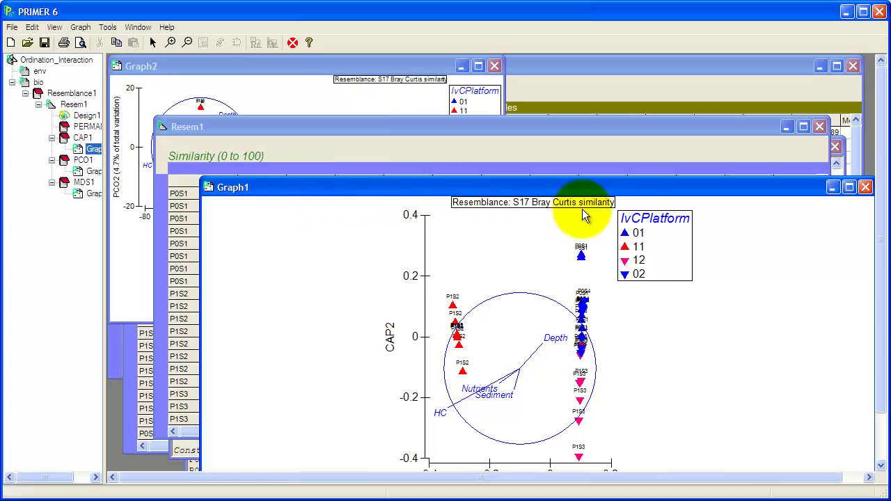
left_click(645, 229)
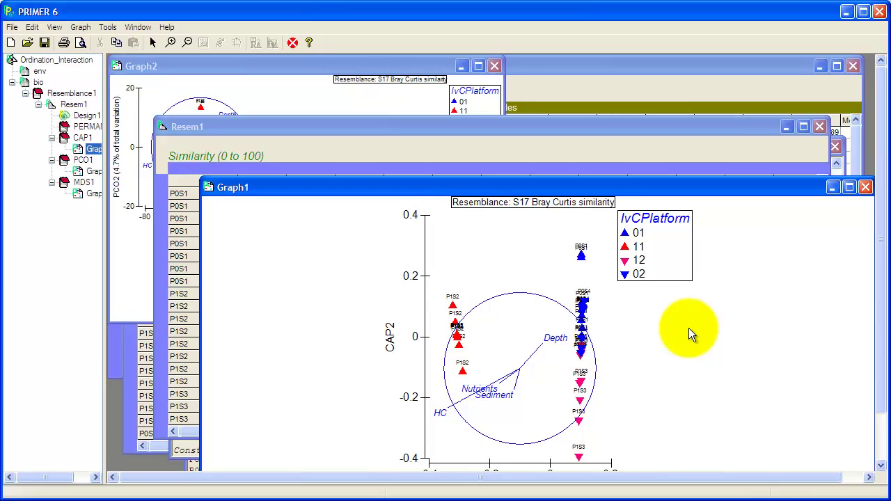
left_click(851, 188)
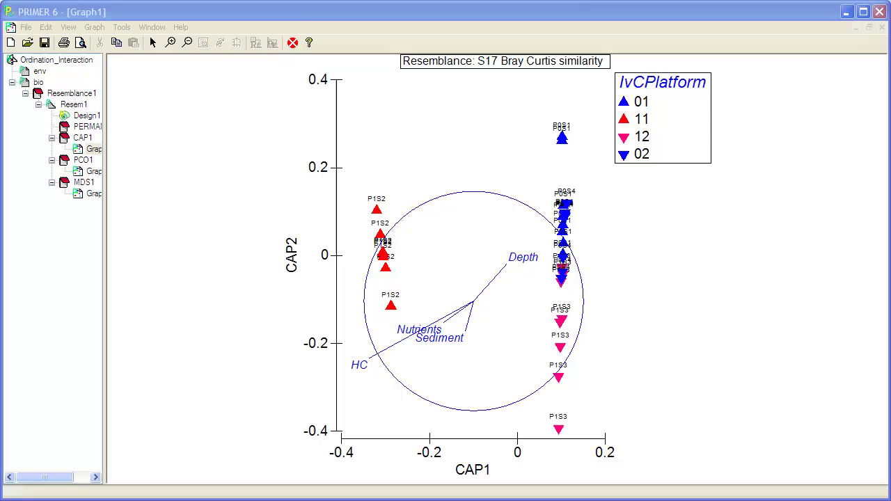
Examine the cluster of species correlation vectors around Worm07 on the CAP plot
left_click(718, 390)
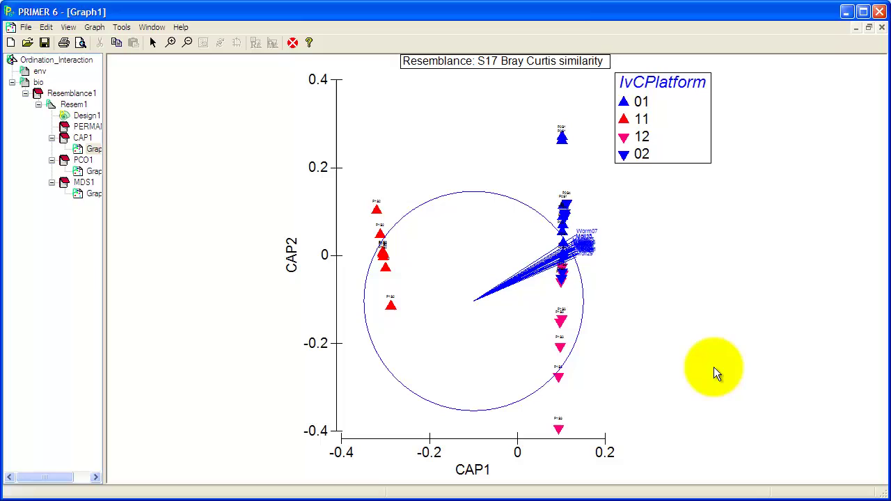
left_click(598, 251)
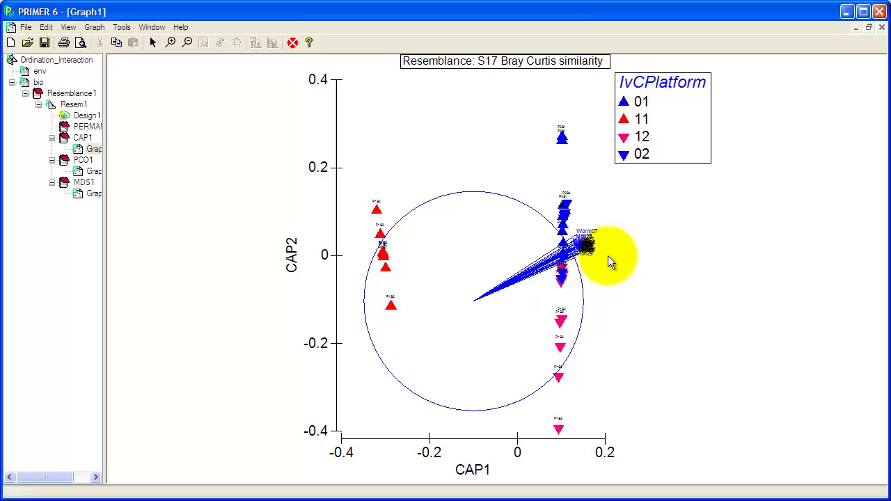
left_click(606, 255)
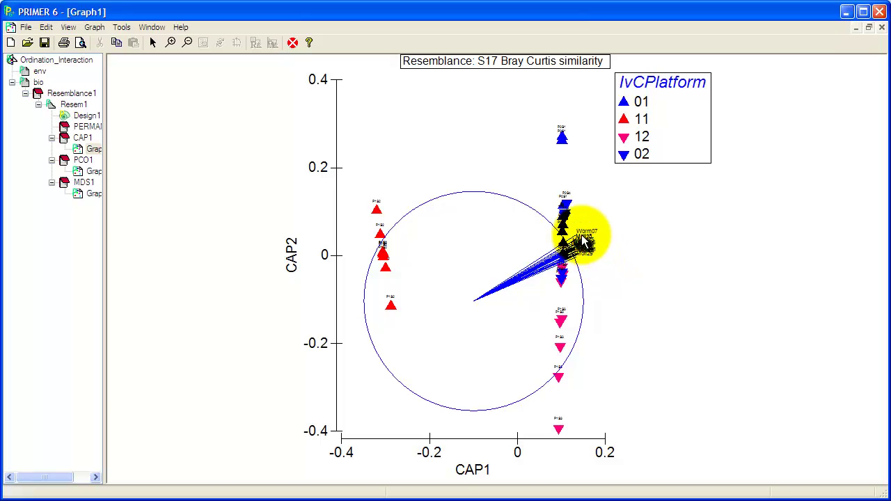